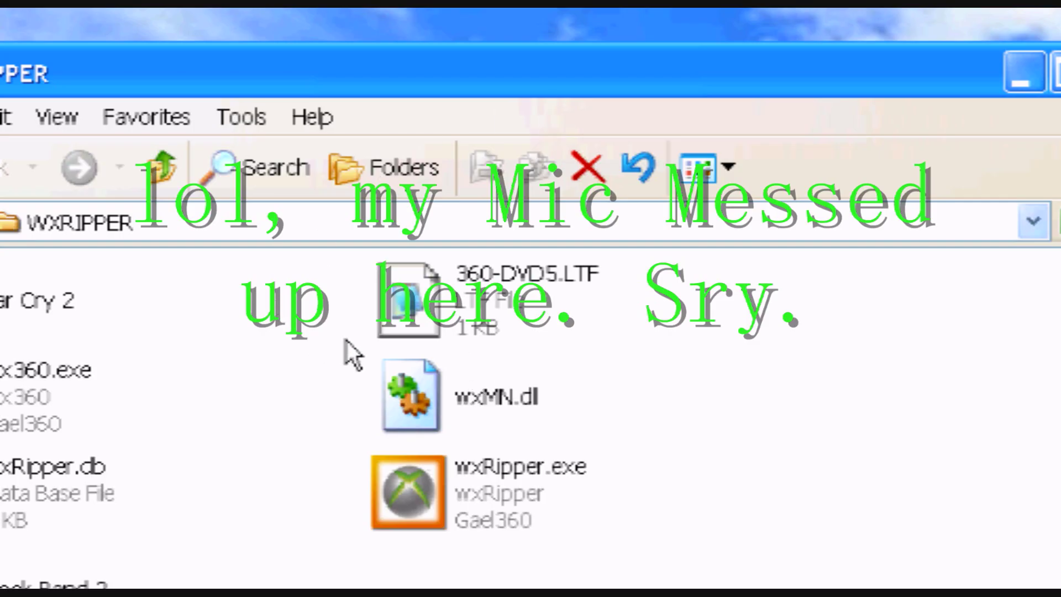
Launch wxRipper, select the E:\ HEROES [UDF] drive, and find the disc's magic number
left_click(451, 467)
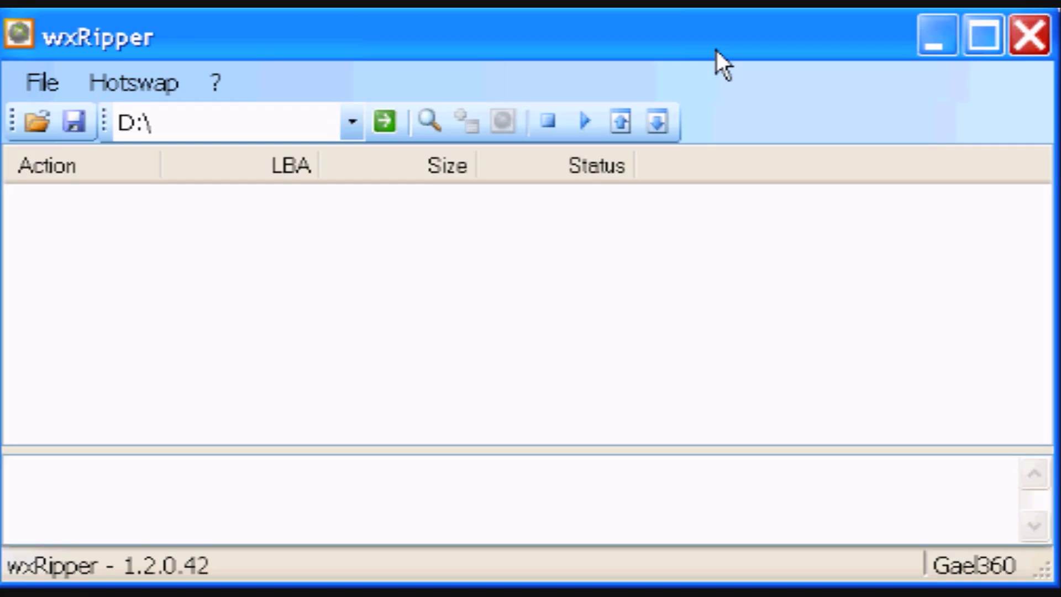
left_click(269, 124)
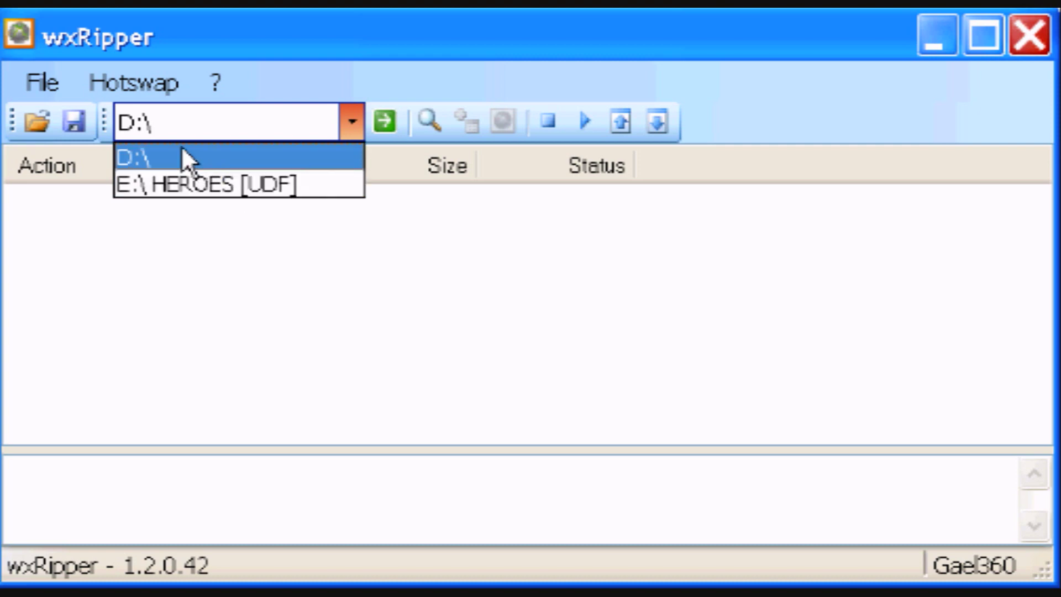
left_click(194, 183)
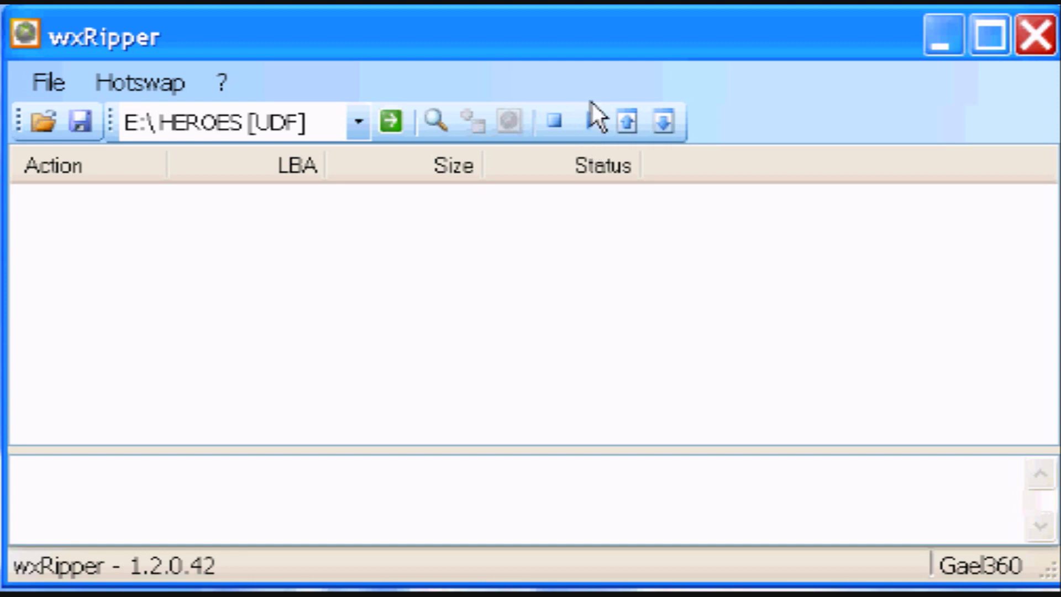
left_click(426, 116)
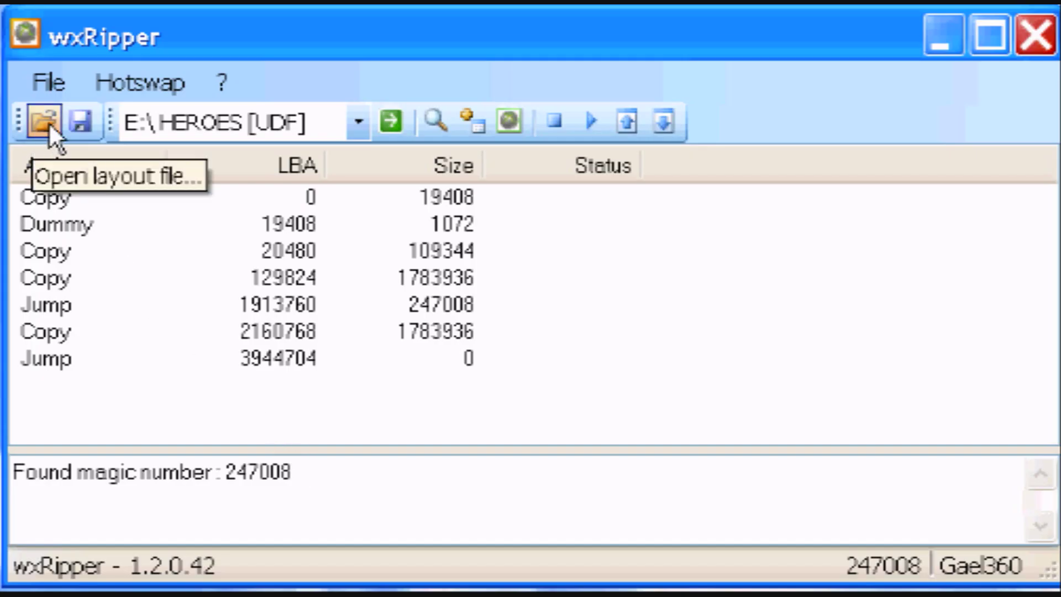
Save the disc layout as ivlayout in the Grand Theft Auto folder
left_click(72, 117)
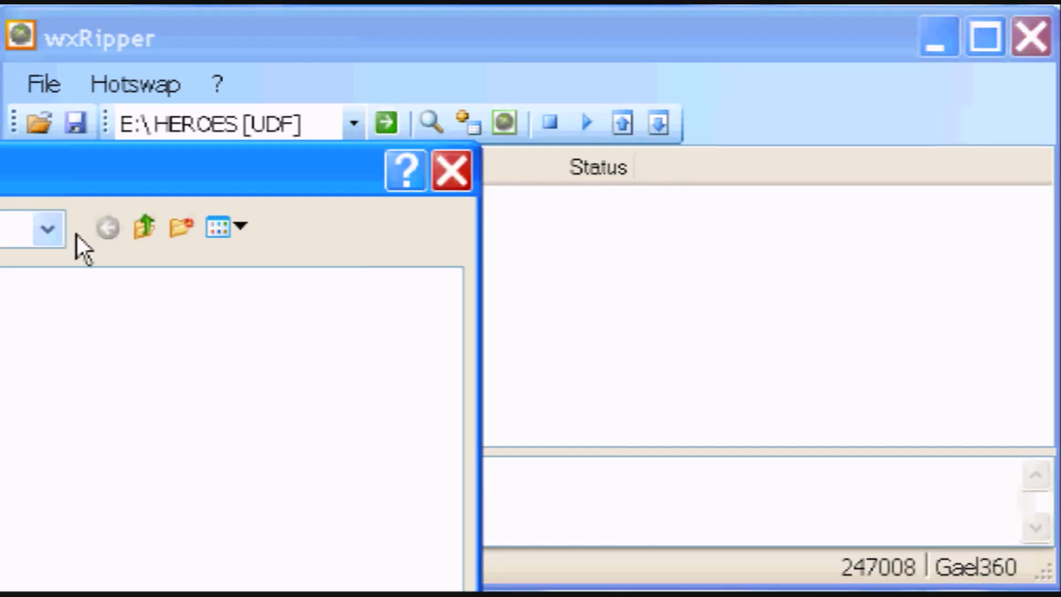
left_click_drag(22, 172, 553, 5)
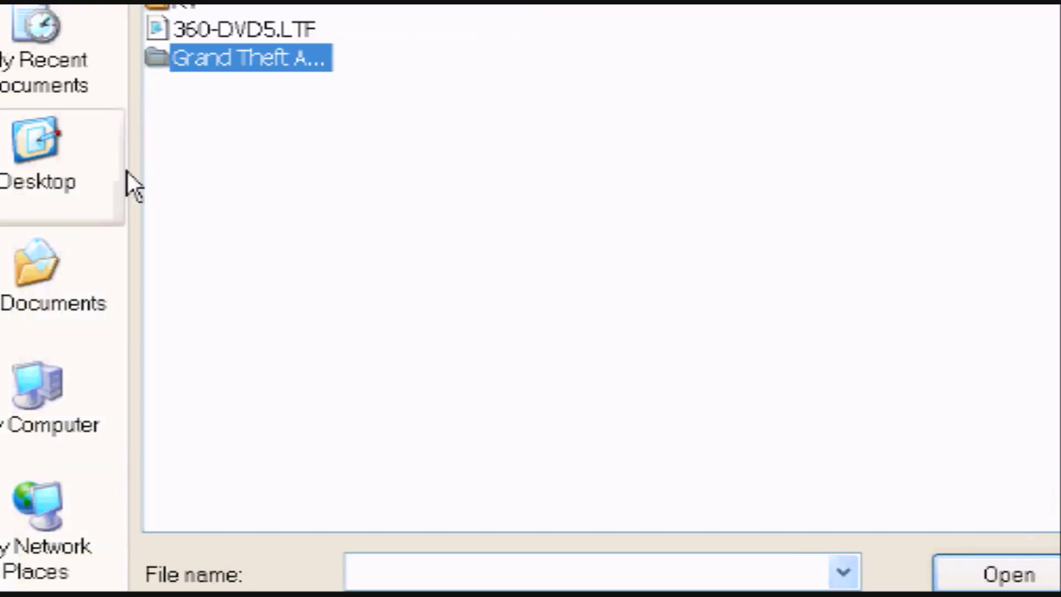
left_click(478, 575)
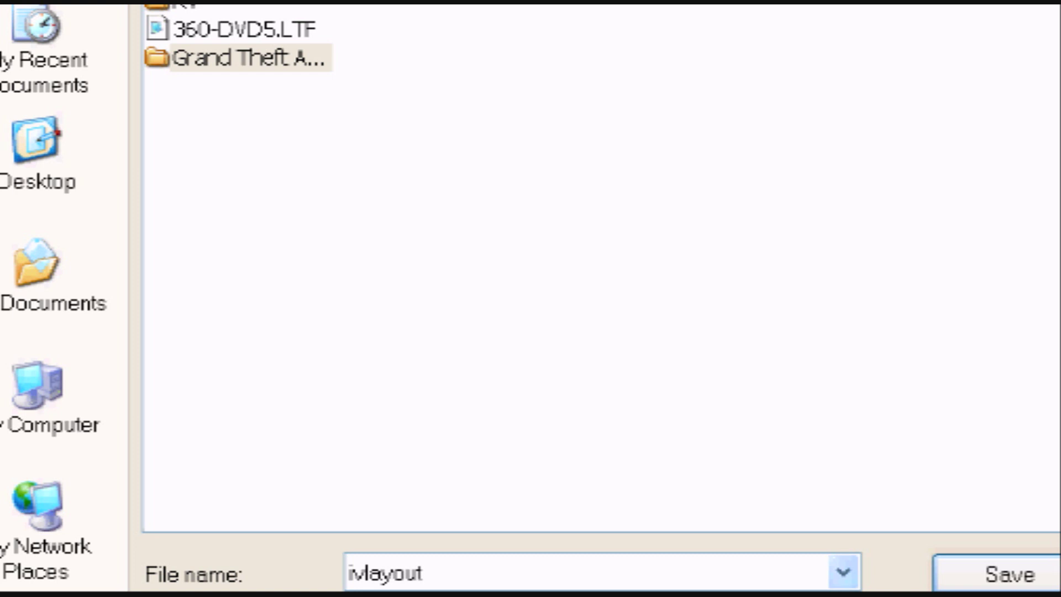
left_click(961, 574)
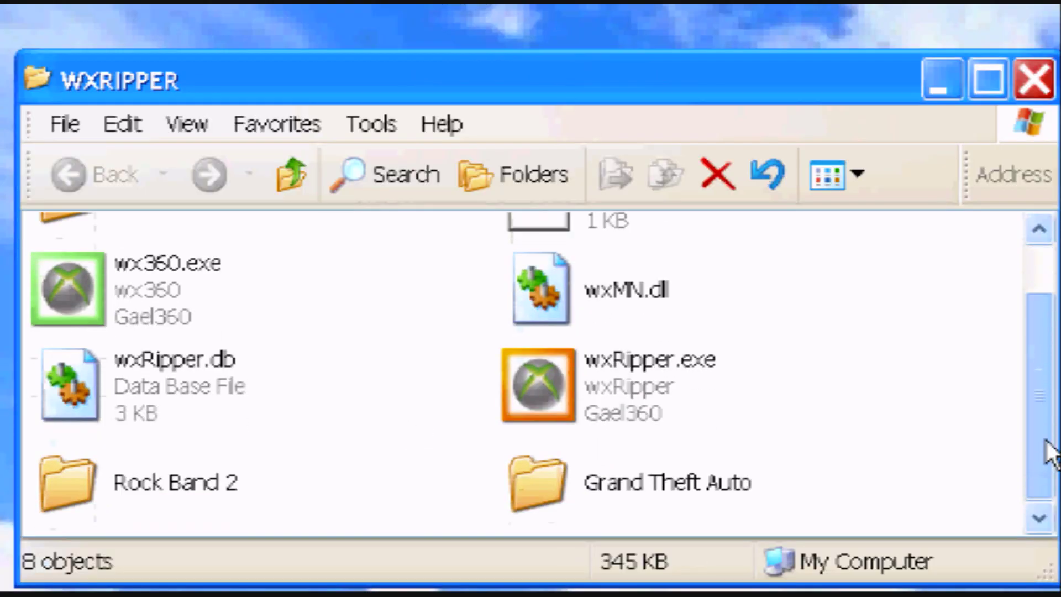
Open ivlayout.ltf from the Grand Theft Auto folder in Notepad, change the C109344 line to D109344, and close the file
double_click(560, 495)
mouse_move(175, 266)
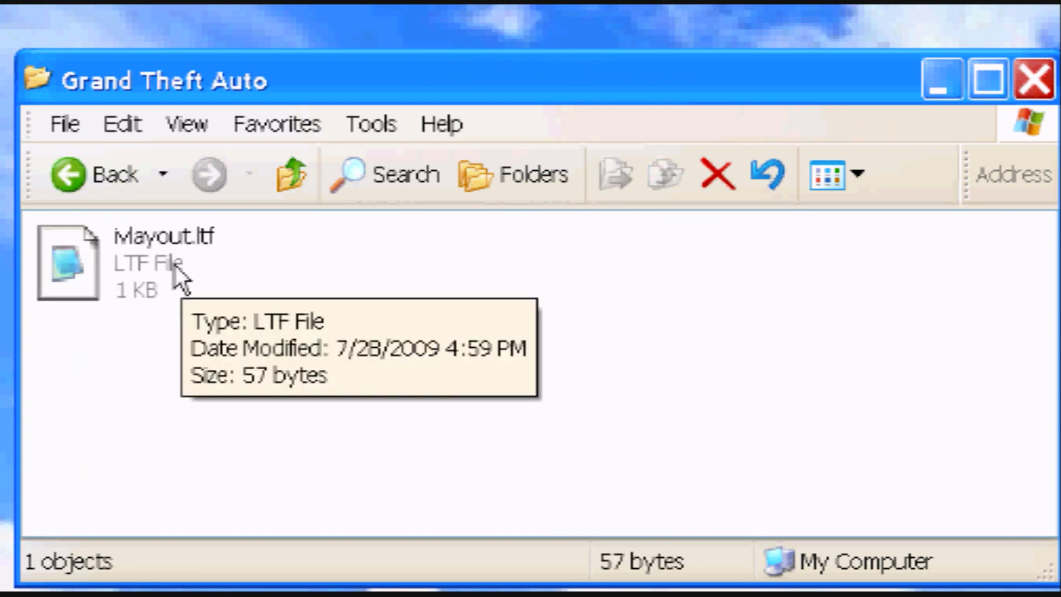
double_click(132, 259)
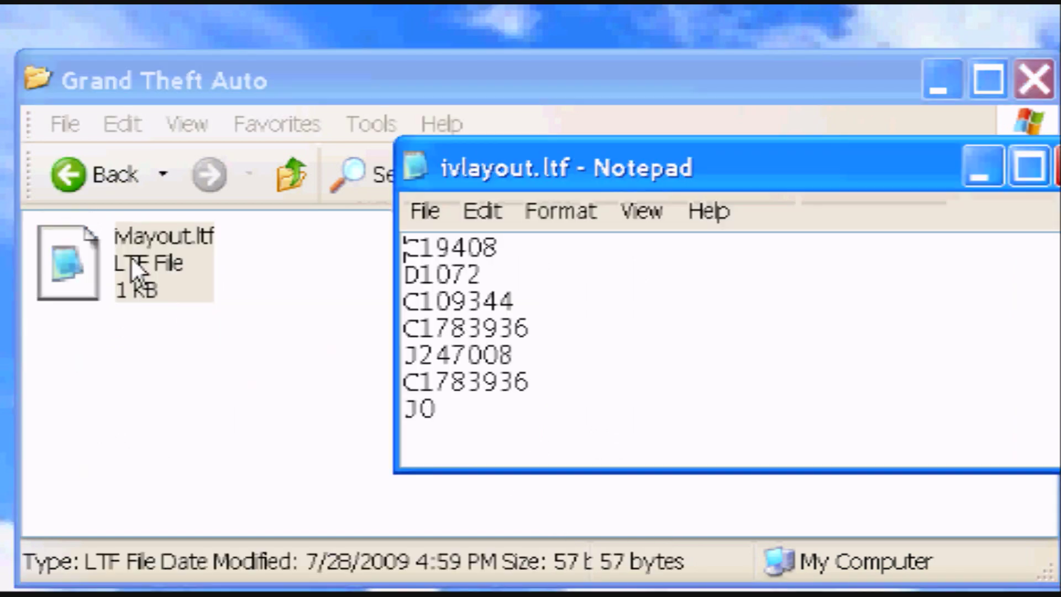
left_click_drag(836, 157, 744, 146)
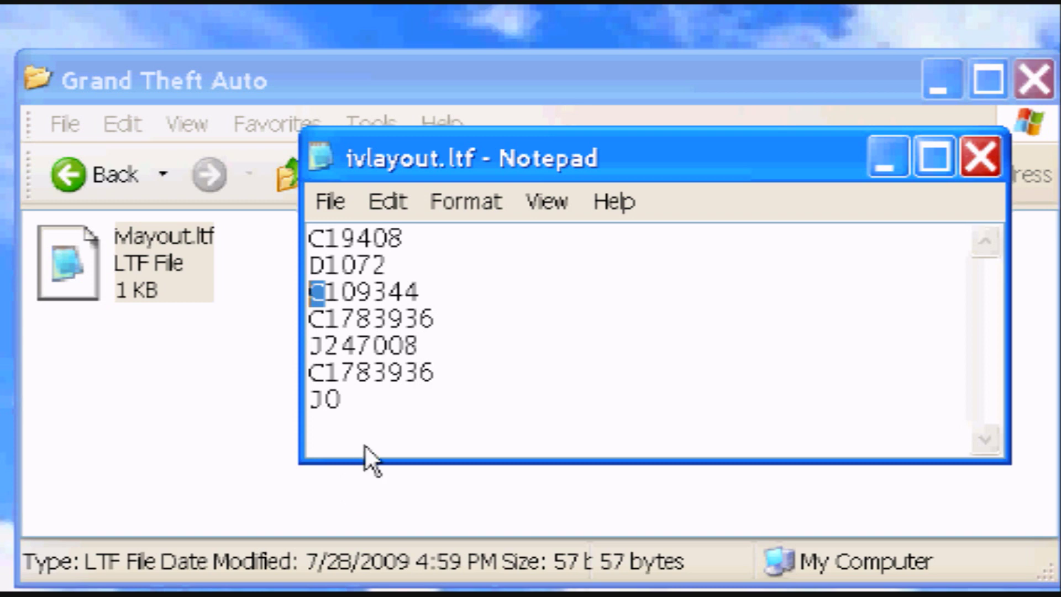
type("D")
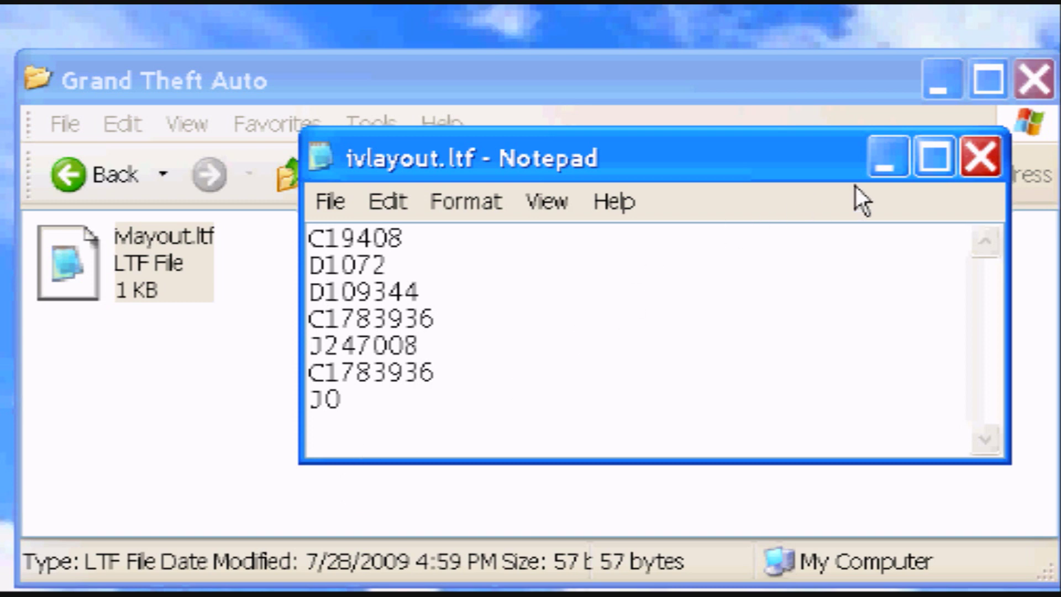
left_click(985, 150)
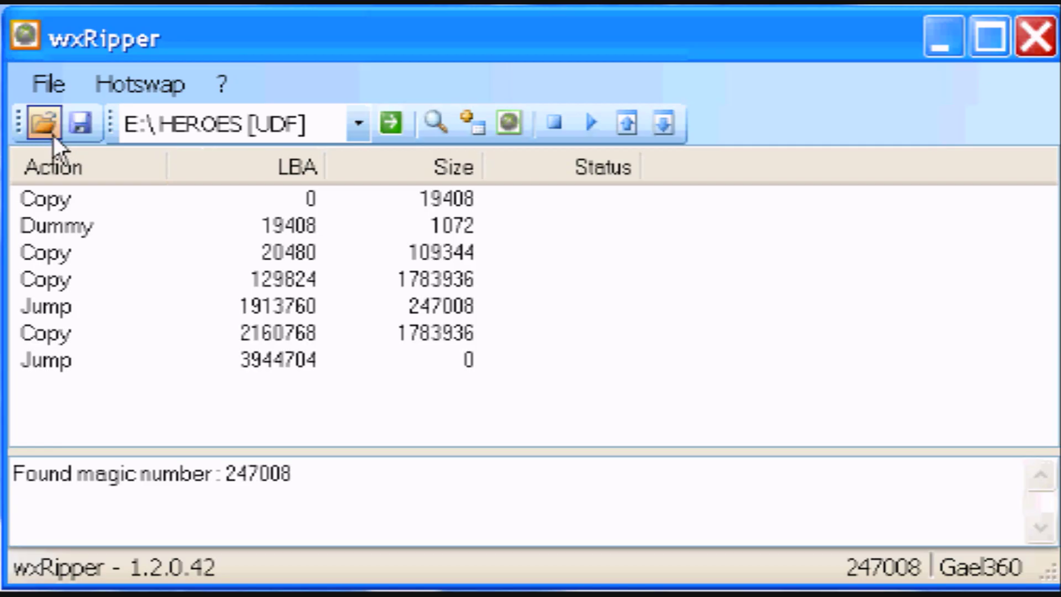
Load the edited ivlayout.ltf layout file into wxRipper and select the Dummy entry at LBA 20480
left_click(165, 167)
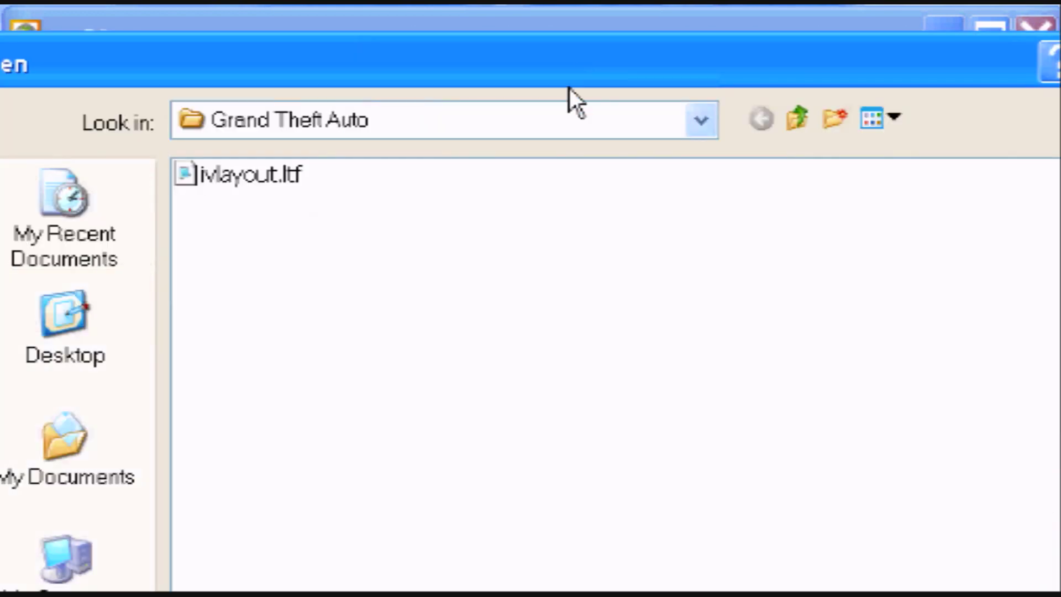
double_click(210, 182)
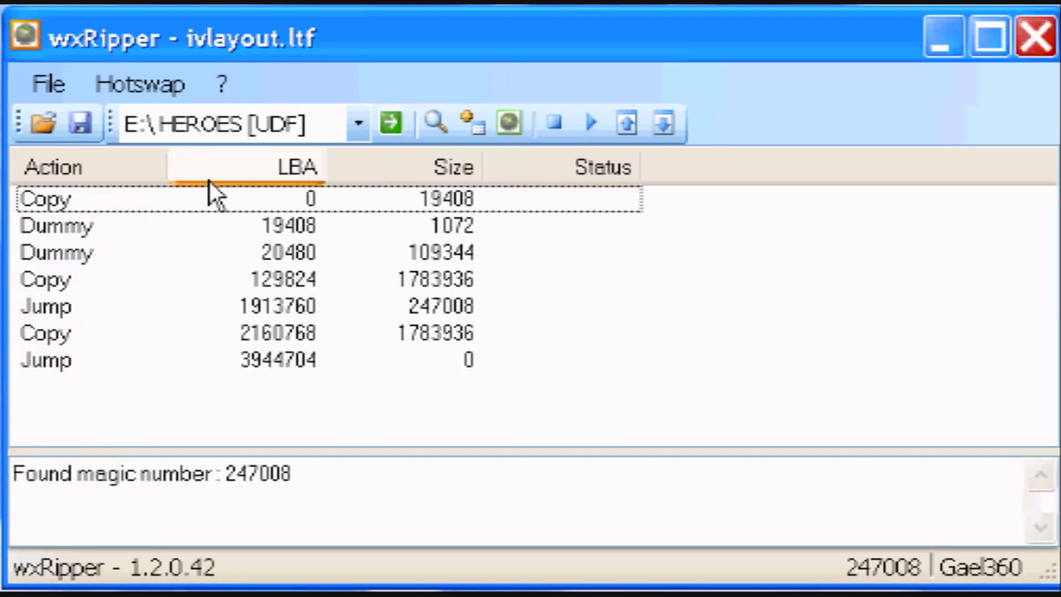
left_click(98, 257)
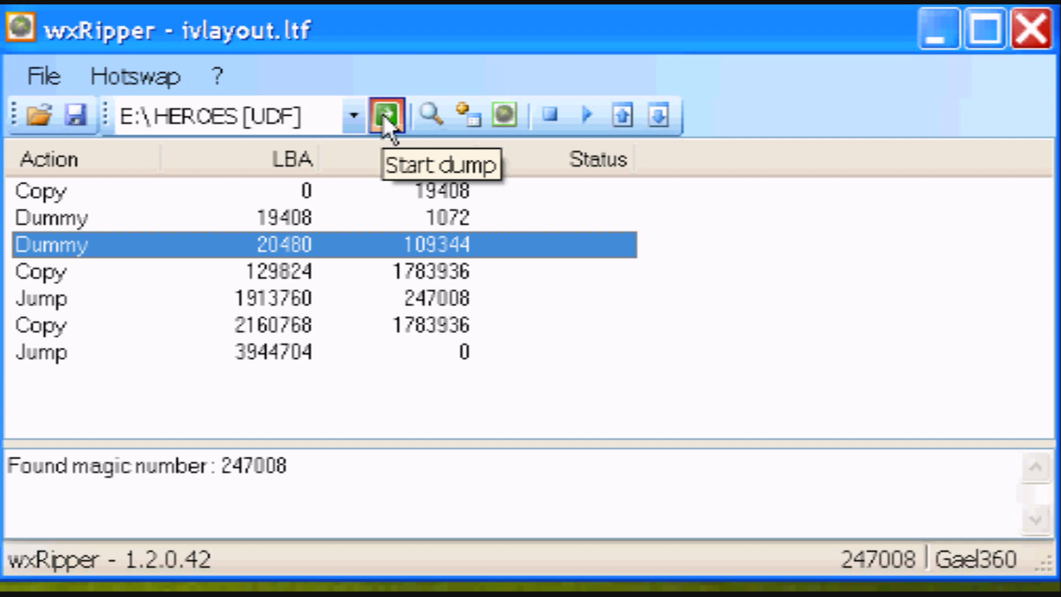
Start dumping the disc to an ISO file named gtaIV
left_click(383, 114)
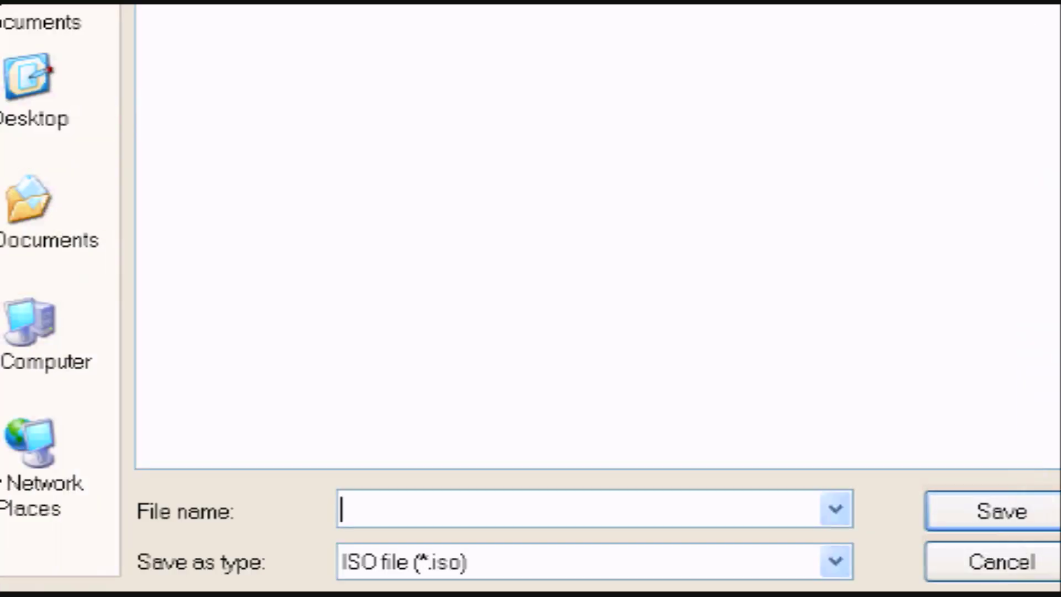
type("gtaIV")
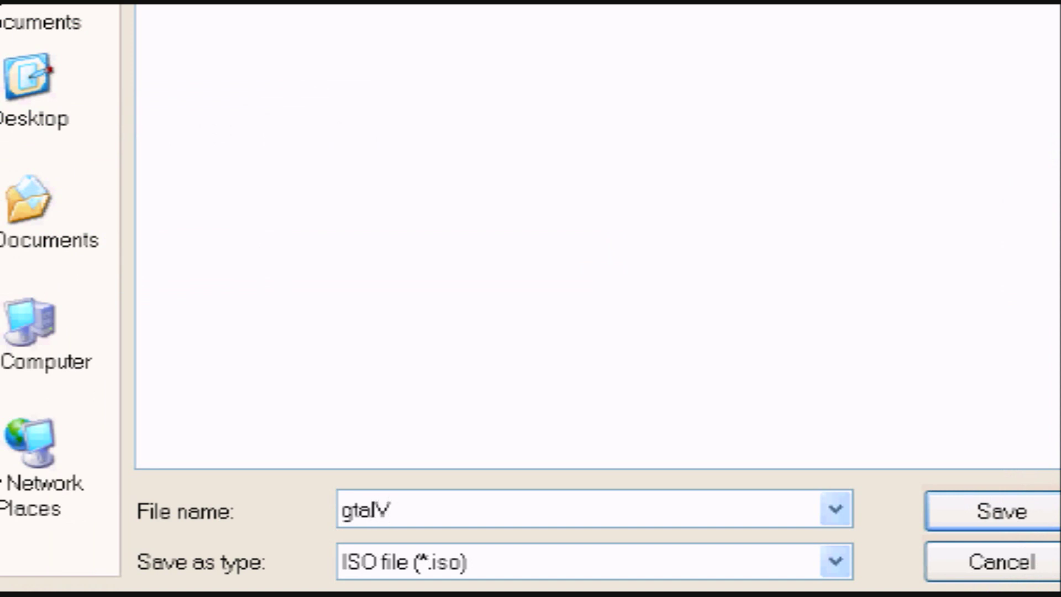
left_click(1023, 520)
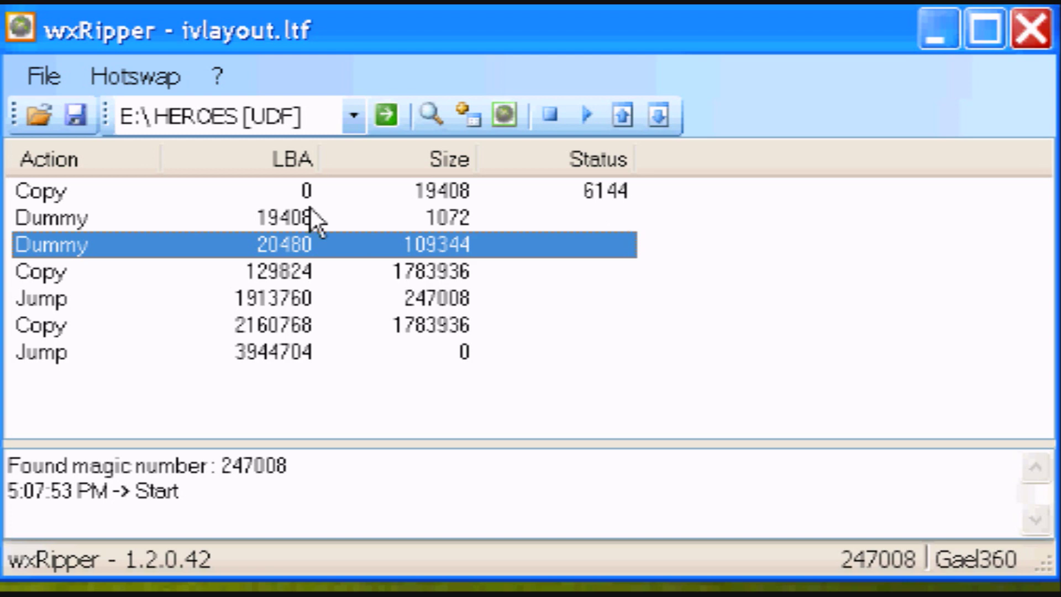
left_click(384, 219)
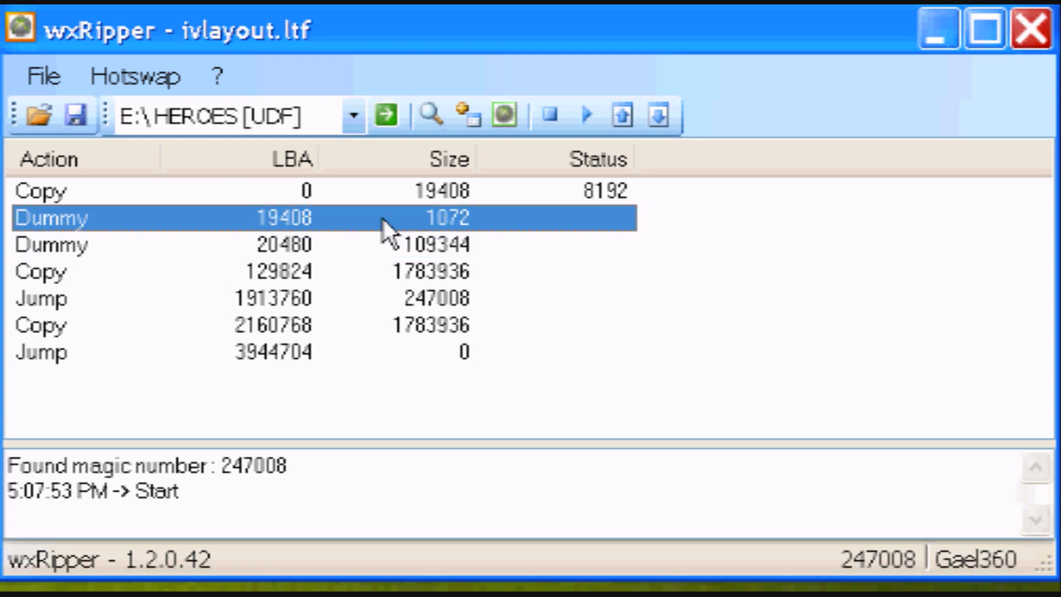
key("Down")
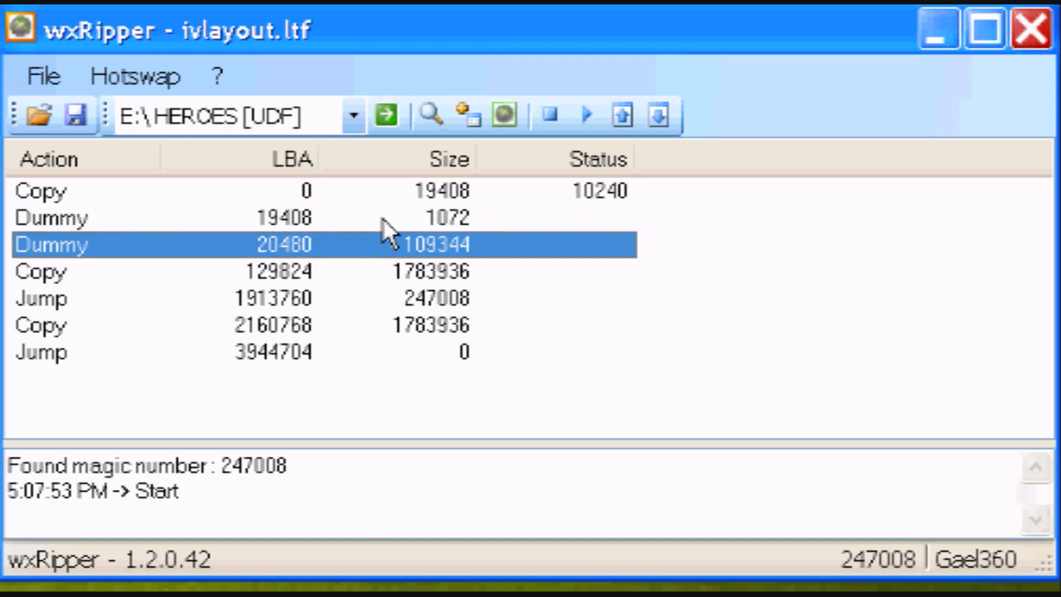
key("Down")
key("Down")
key("Down")
key("Down")
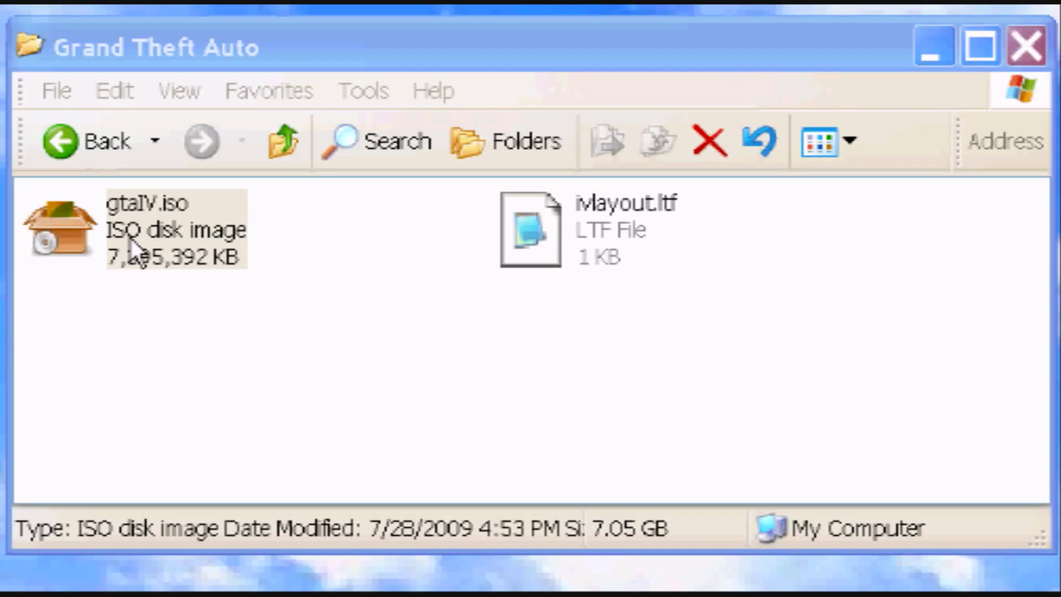
Send ivlayout.ltf in the Grand Theft Auto folder to the Recycle Bin
left_click(132, 246)
left_click(585, 235)
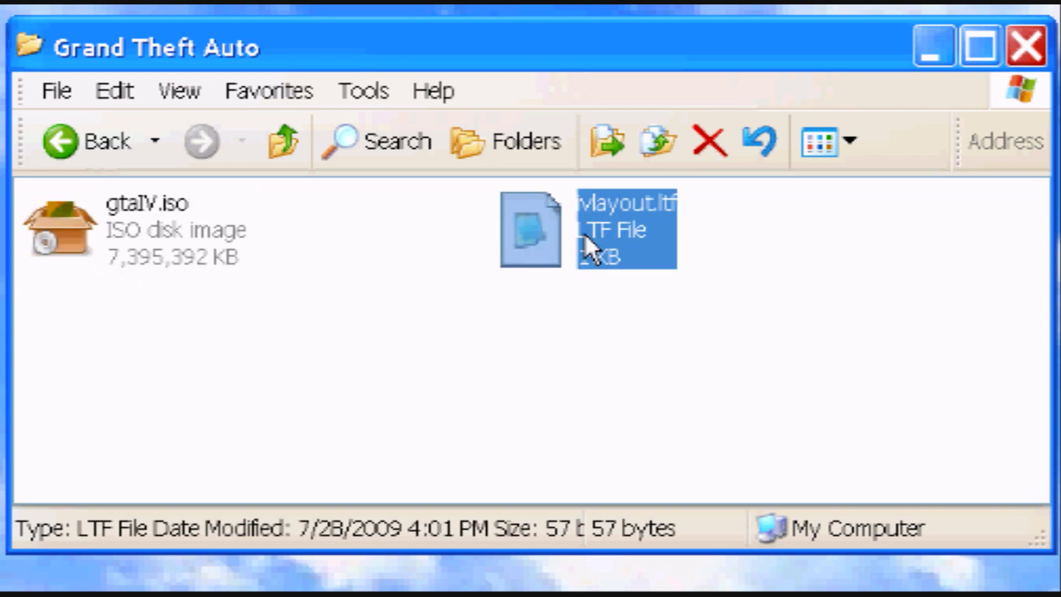
left_click(312, 319)
left_click(538, 207)
key("Delete")
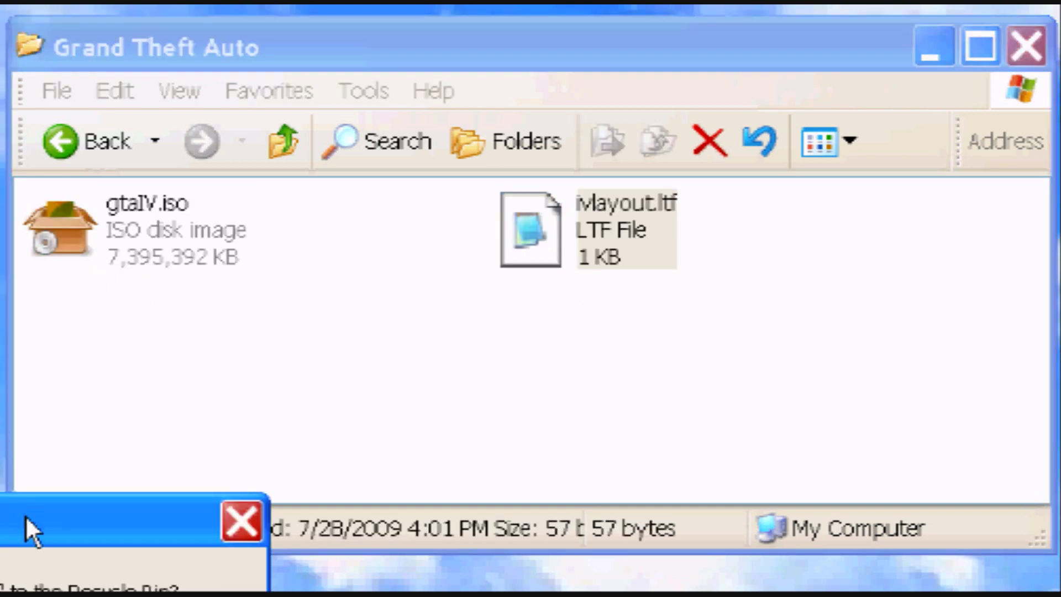
left_click_drag(26, 515, 539, 148)
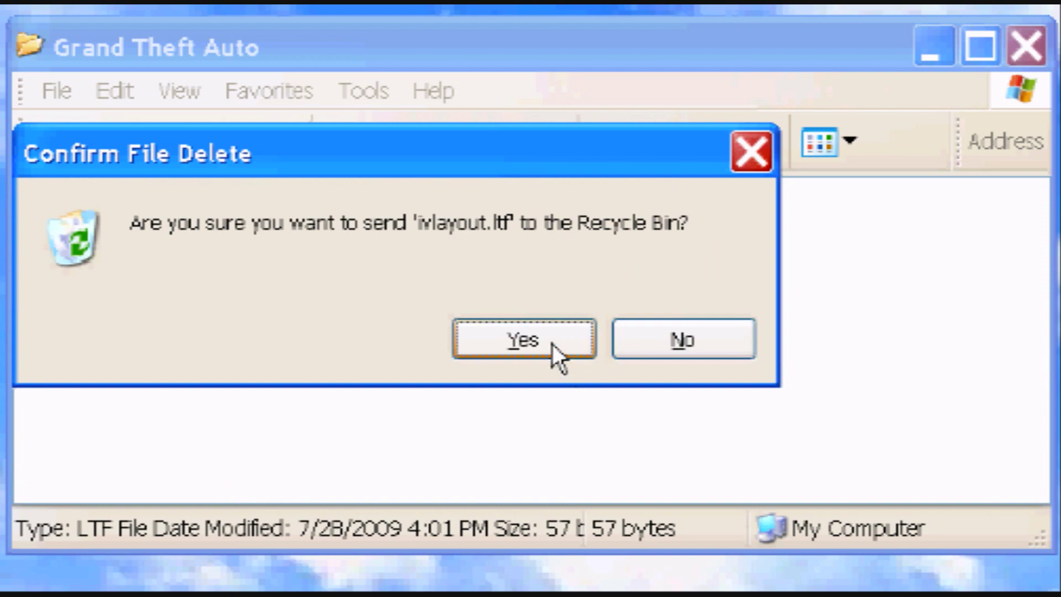